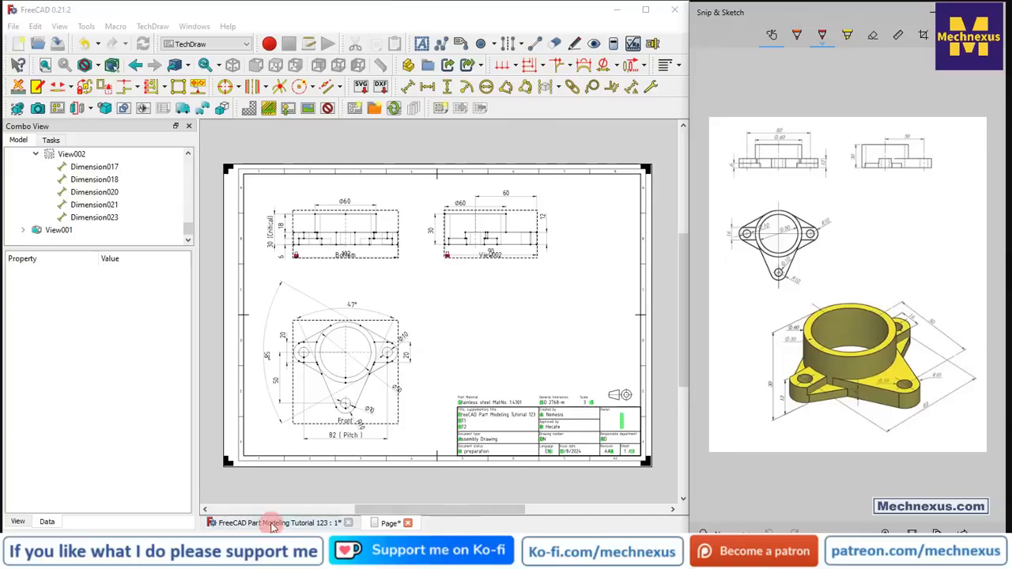
{"action": "scroll", "coordinate": [370, 400], "scroll_direction": "down", "scroll_amount": 1}
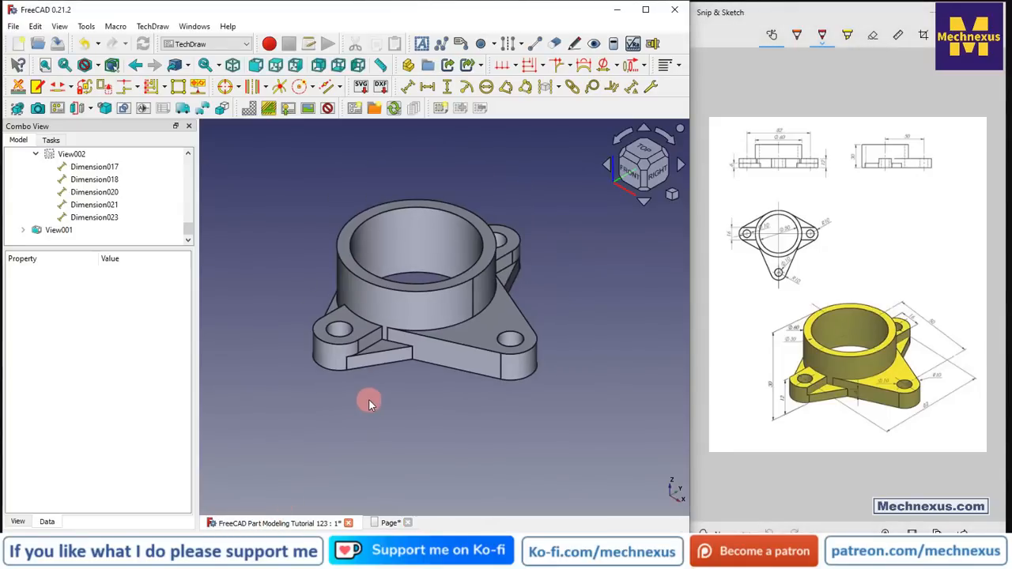
{"action": "scroll", "coordinate": [415, 253], "scroll_direction": "up", "scroll_amount": 1}
{"action": "left_click", "coordinate": [387, 523]}
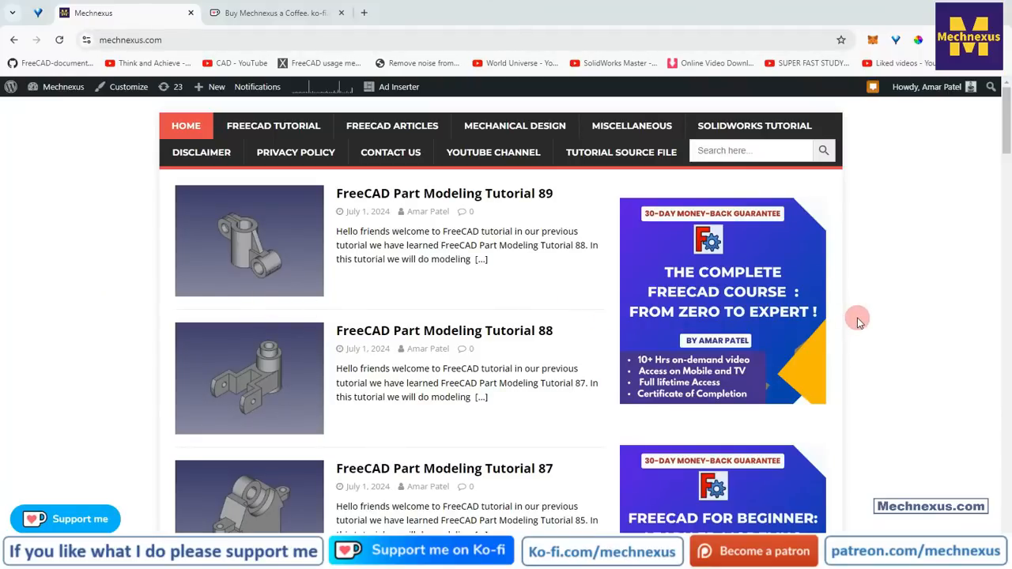
- Switch to the browser and look through the Mechnexus tutorial website and its Ko-fi support page
{"action": "scroll", "coordinate": [860, 322], "scroll_direction": "down", "scroll_amount": 3}
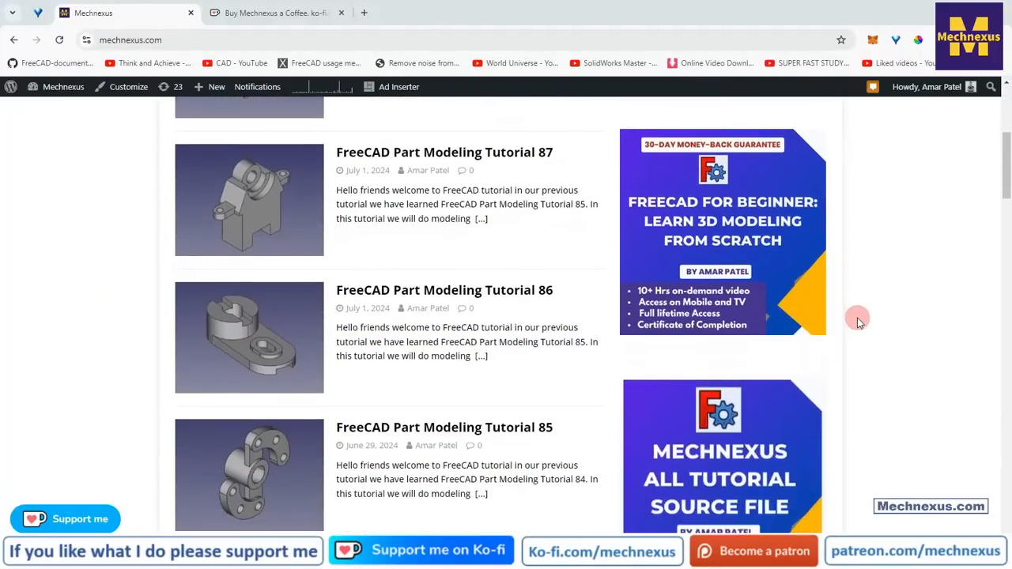
{"action": "scroll", "coordinate": [859, 322], "scroll_direction": "up", "scroll_amount": 2}
{"action": "scroll", "coordinate": [859, 321], "scroll_direction": "up", "scroll_amount": 2}
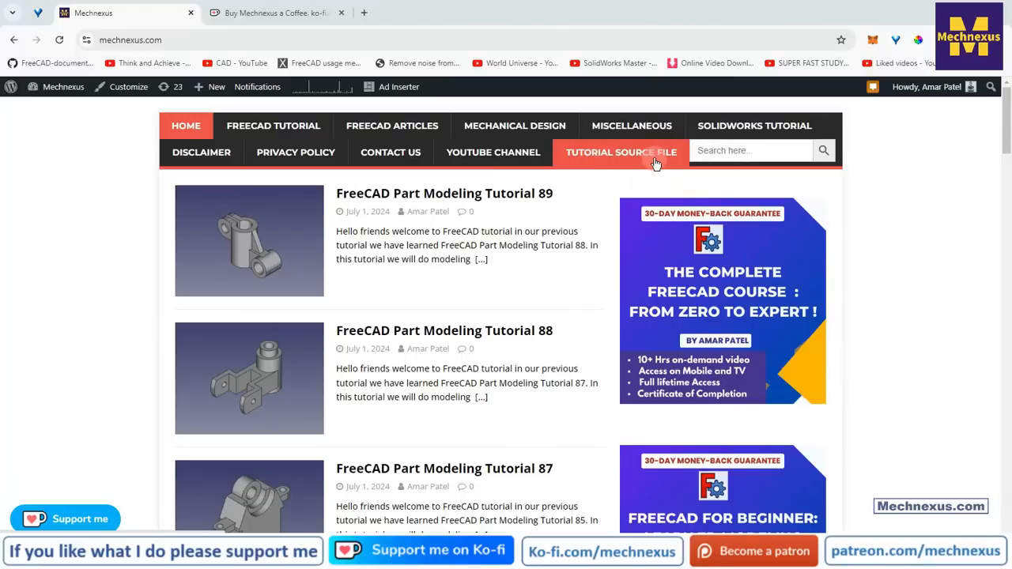
{"action": "left_click", "coordinate": [247, 18]}
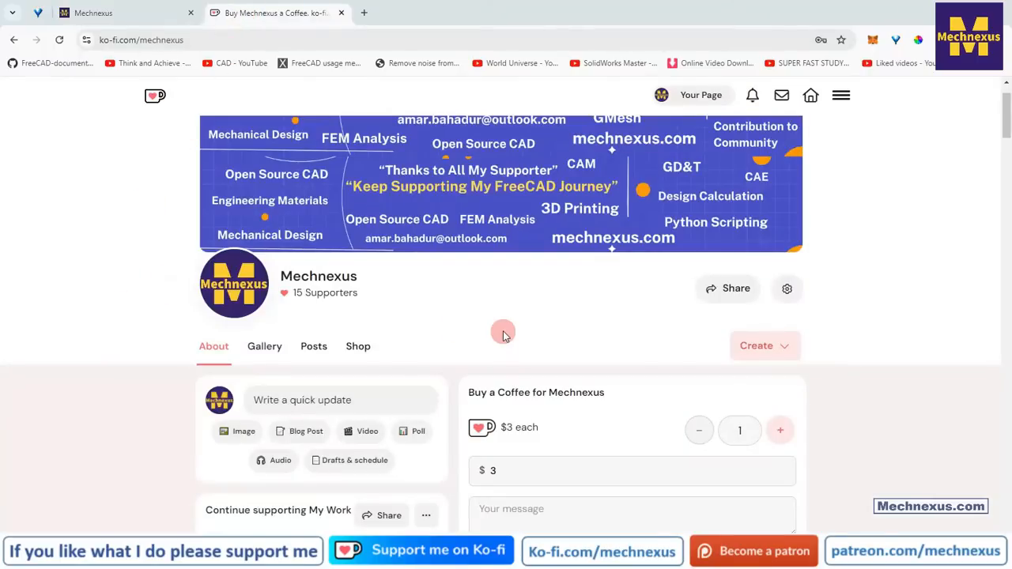
{"action": "scroll", "coordinate": [503, 333], "scroll_direction": "up", "scroll_amount": 1}
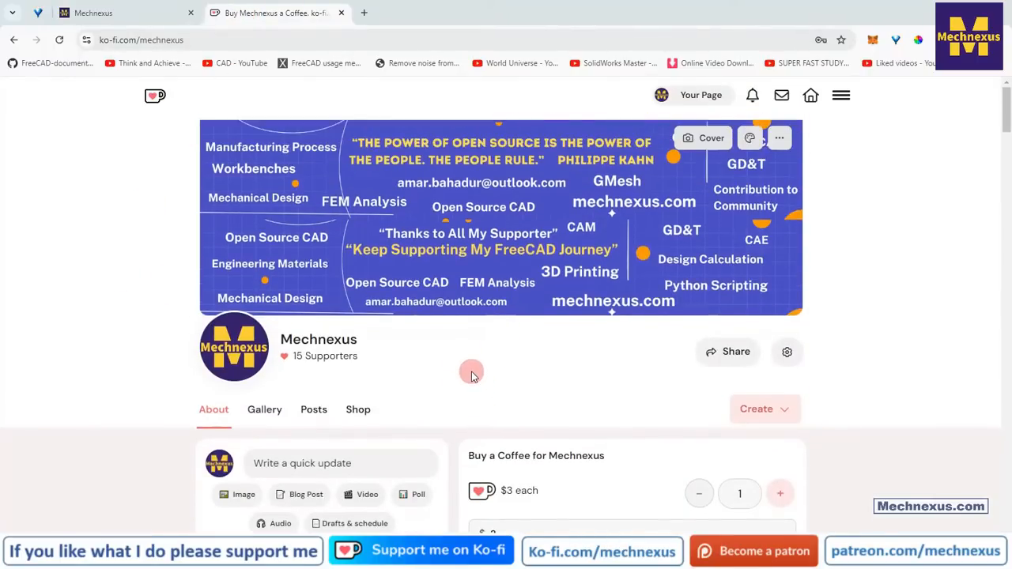
{"action": "scroll", "coordinate": [471, 375], "scroll_direction": "down", "scroll_amount": 2}
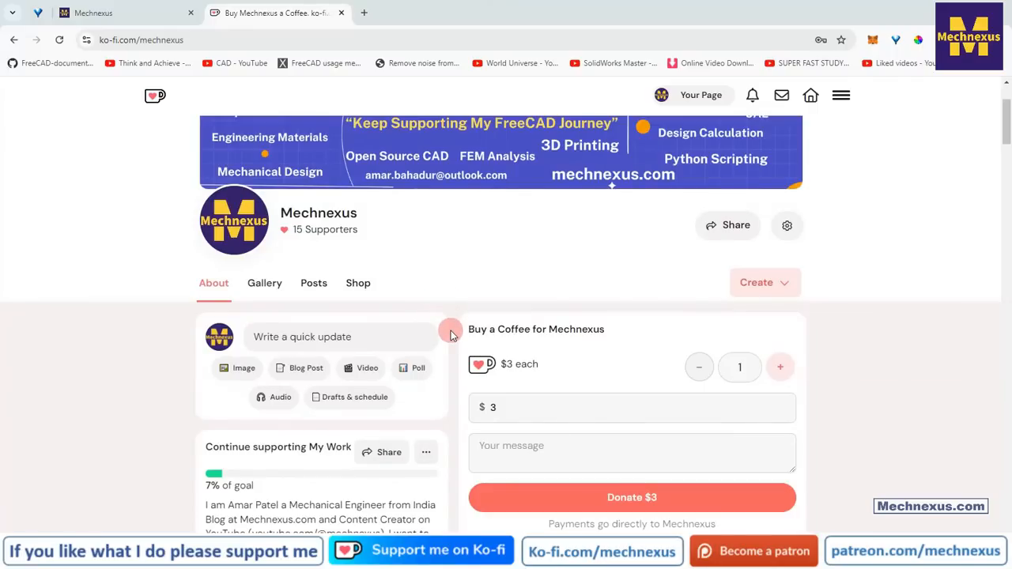
{"action": "scroll", "coordinate": [450, 332], "scroll_direction": "down", "scroll_amount": 2}
{"action": "scroll", "coordinate": [451, 332], "scroll_direction": "up", "scroll_amount": 3}
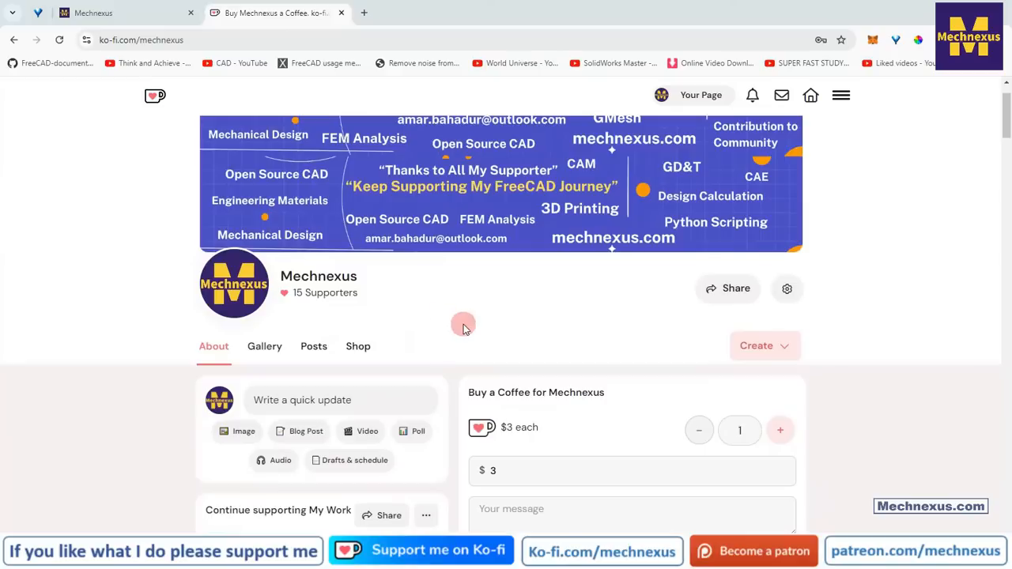
{"action": "scroll", "coordinate": [464, 328], "scroll_direction": "down", "scroll_amount": 2}
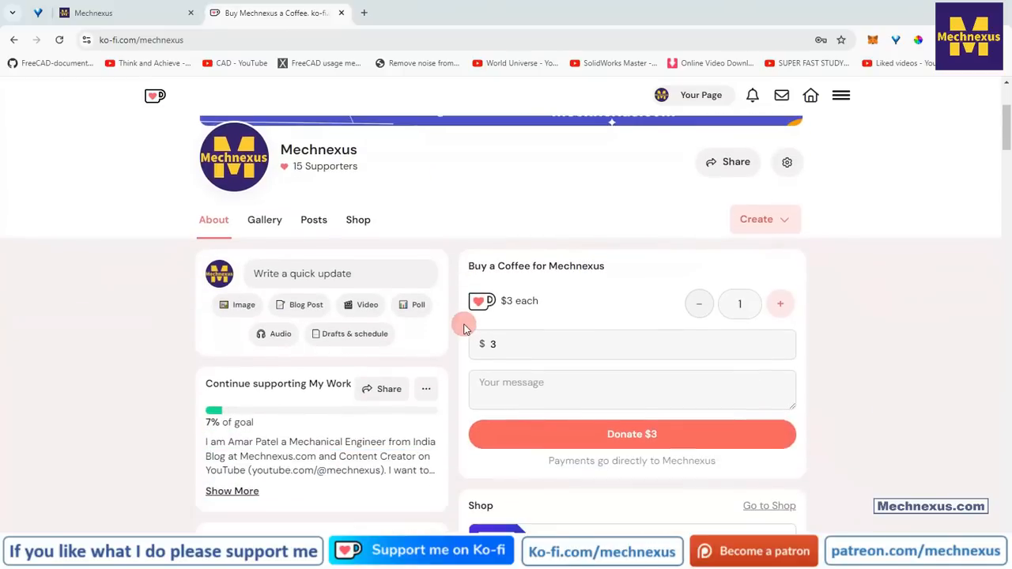
{"action": "scroll", "coordinate": [464, 332], "scroll_direction": "down", "scroll_amount": 2}
{"action": "scroll", "coordinate": [464, 333], "scroll_direction": "up", "scroll_amount": 5}
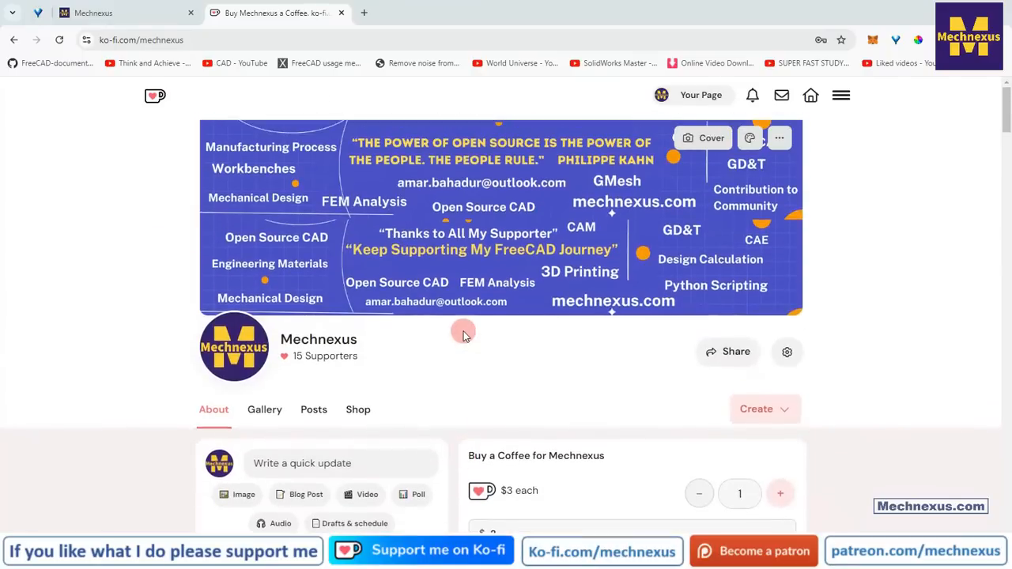
{"action": "left_click", "coordinate": [144, 15]}
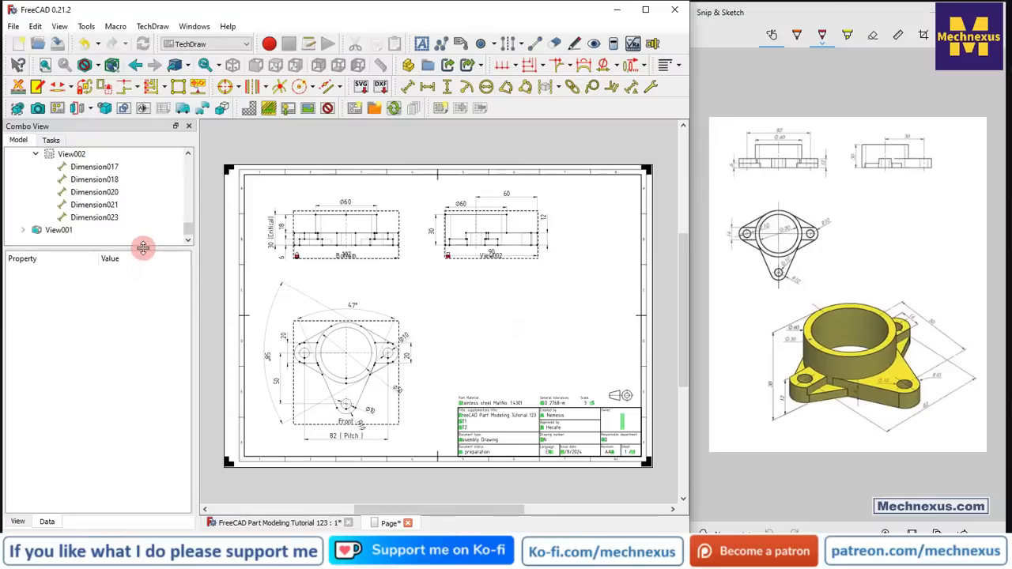
- Insert an isometric view of the Body on the drawing page and place it at about X 268 mm, Y 135 mm
{"action": "left_click_drag", "start_coordinate": [140, 246], "coordinate": [138, 418]}
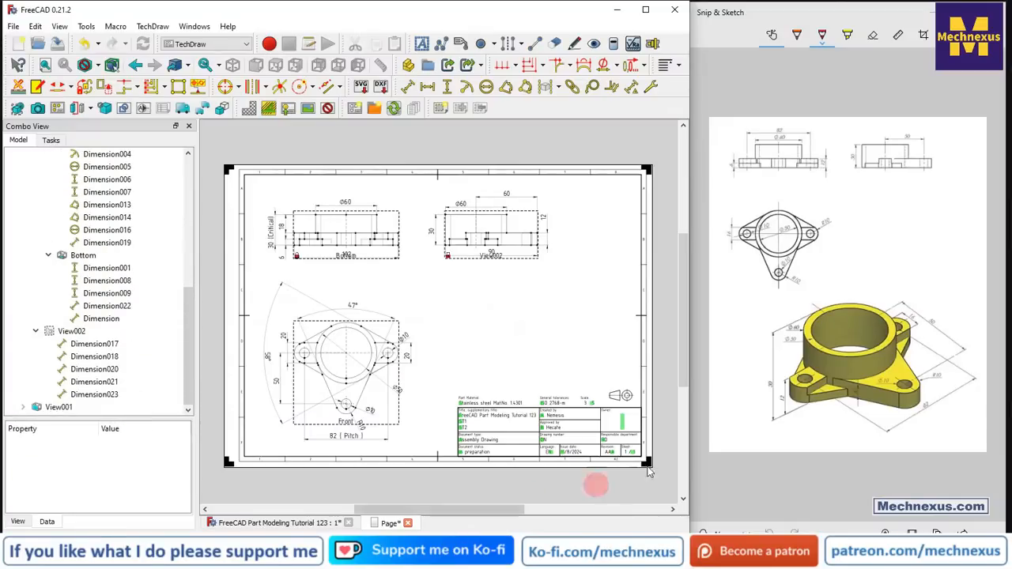
{"action": "left_click", "coordinate": [308, 525]}
{"action": "left_click", "coordinate": [287, 302]}
{"action": "scroll", "coordinate": [151, 321], "scroll_direction": "up", "scroll_amount": 10}
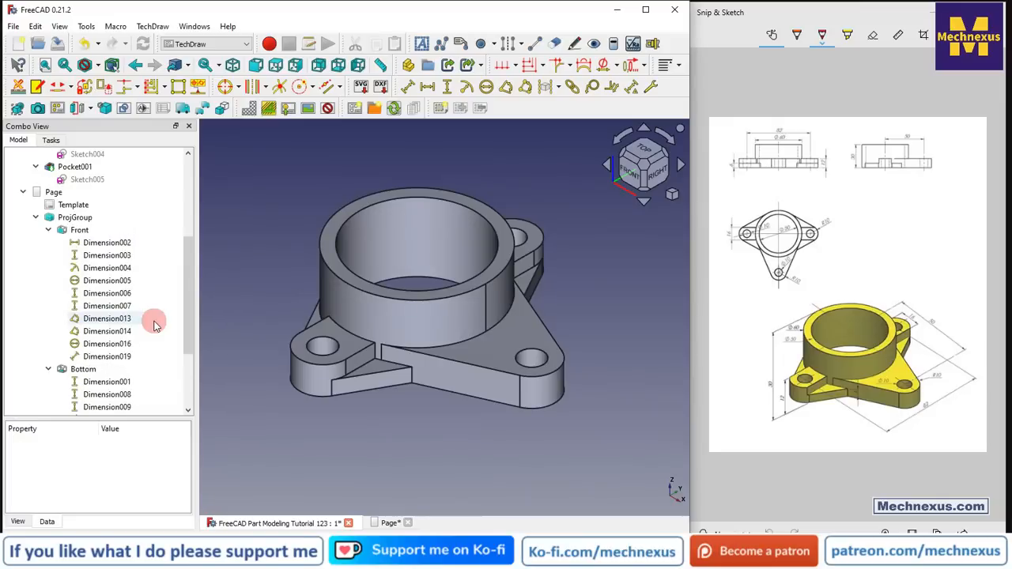
{"action": "left_click", "coordinate": [66, 193]}
{"action": "left_click", "coordinate": [57, 168]}
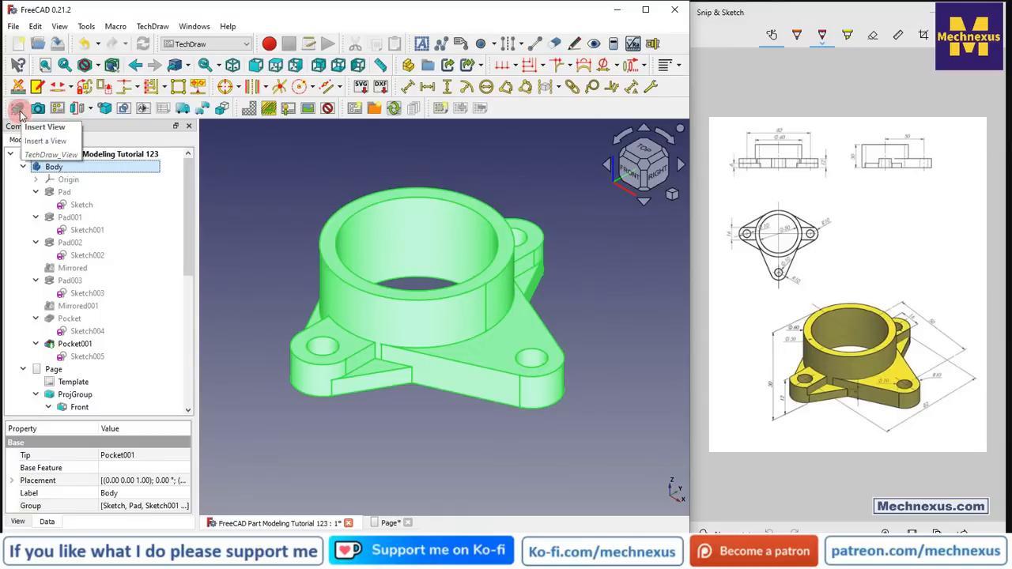
{"action": "left_click", "coordinate": [389, 523]}
{"action": "left_click_drag", "start_coordinate": [446, 362], "coordinate": [508, 374]}
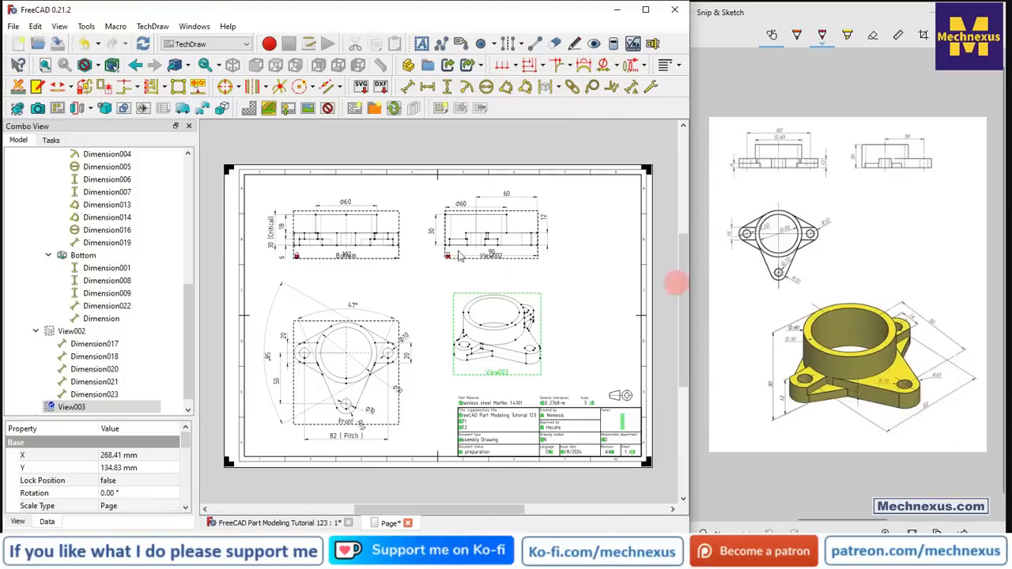
- Hide the view frames to check the drawing sheet, and turn them back on
{"action": "left_click", "coordinate": [328, 109]}
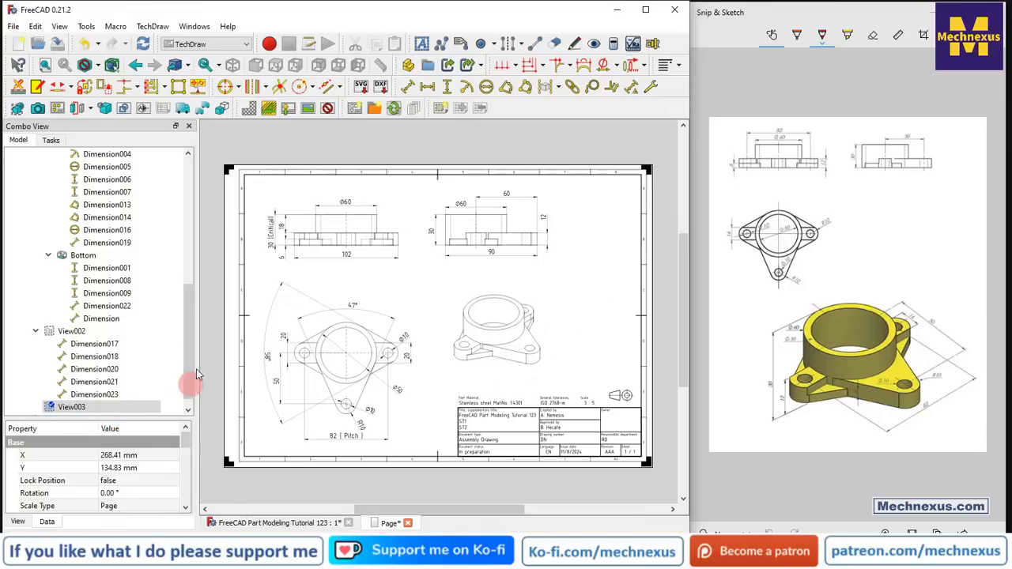
{"action": "left_click", "coordinate": [188, 410]}
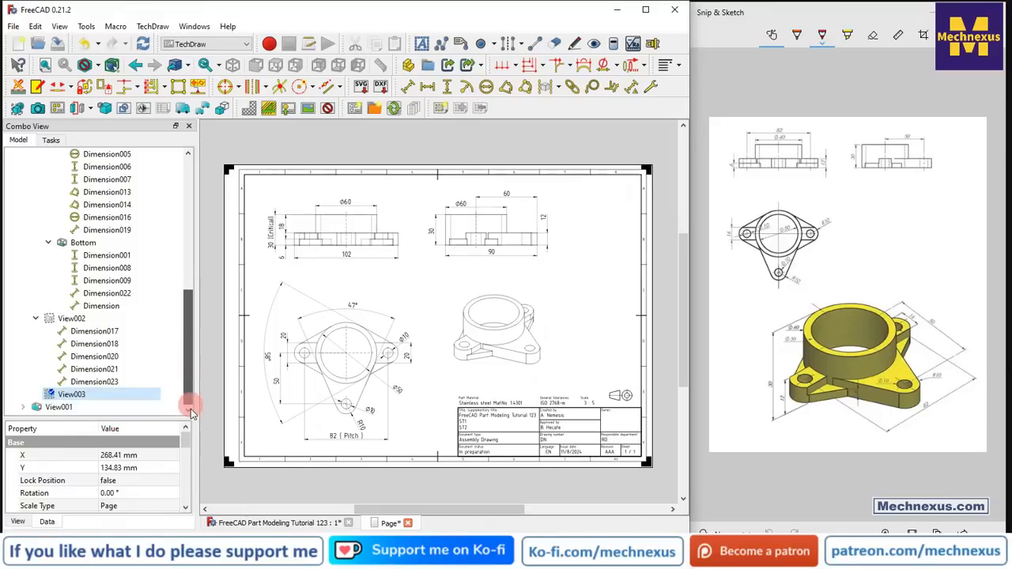
{"action": "left_click", "coordinate": [327, 109]}
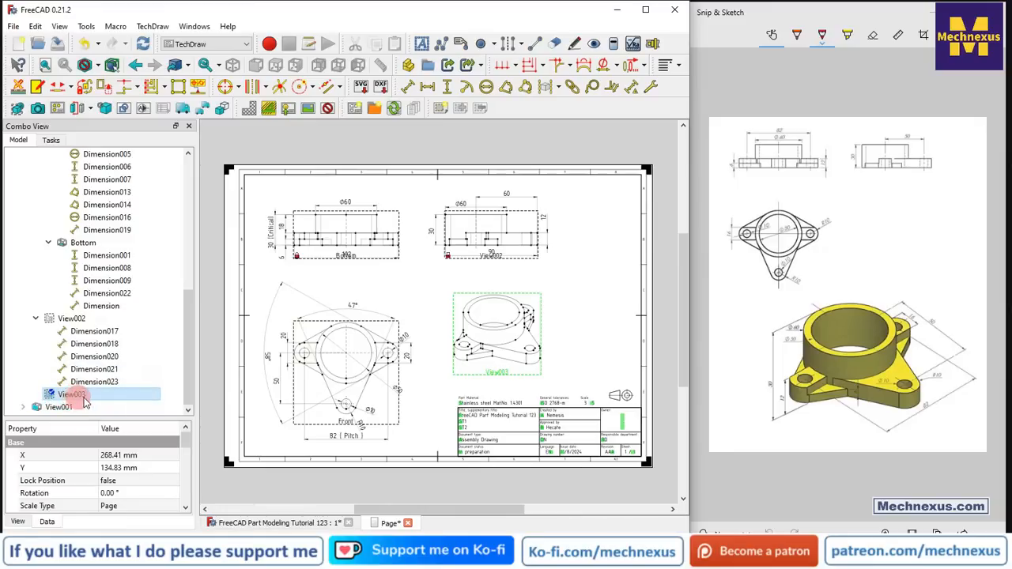
- Set Hard Hidden to true for the isometric view View003
{"action": "left_click_drag", "start_coordinate": [80, 417], "coordinate": [100, 182]}
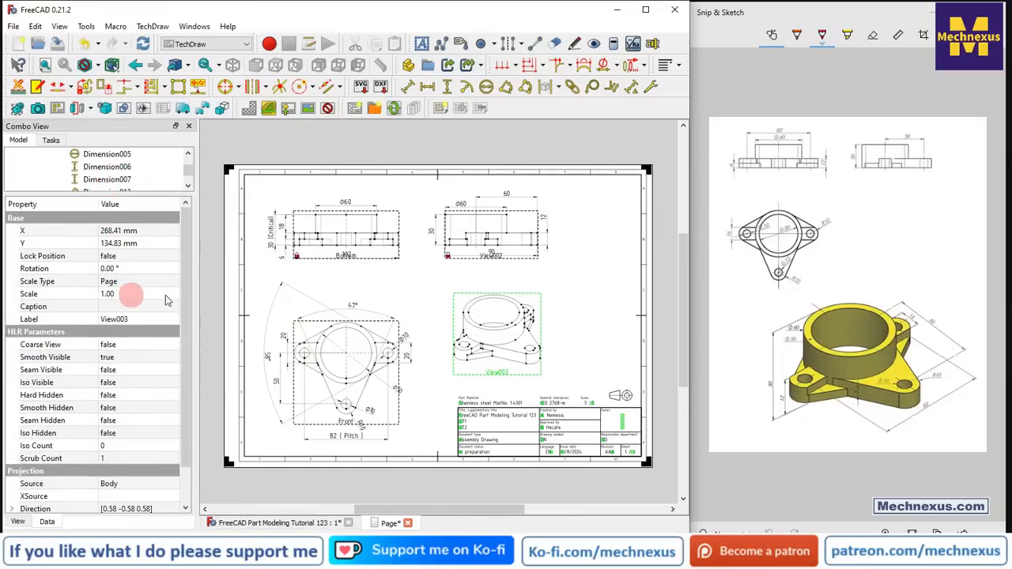
{"action": "left_click_drag", "start_coordinate": [212, 314], "coordinate": [228, 315]}
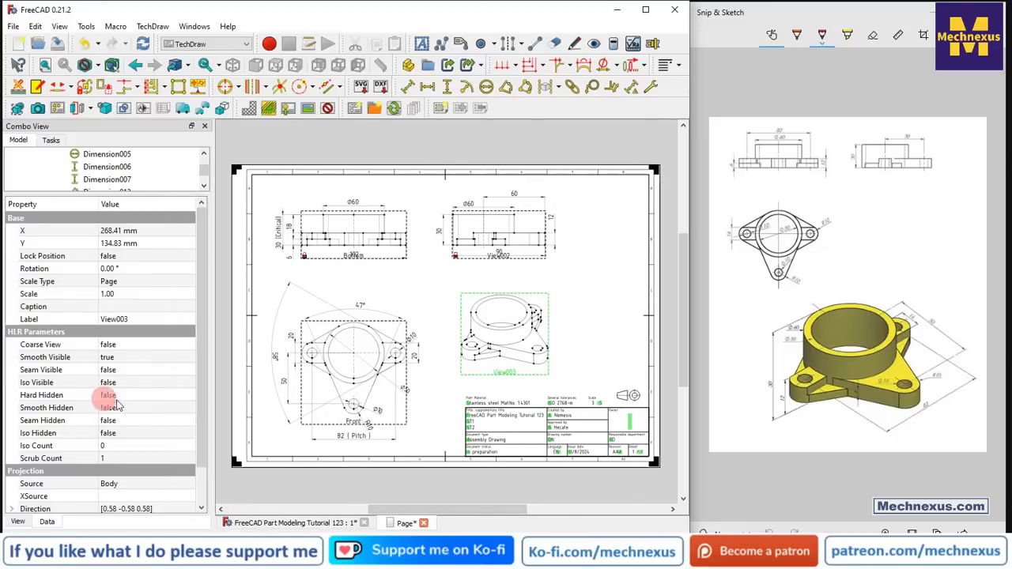
{"action": "left_click", "coordinate": [118, 398]}
{"action": "left_click", "coordinate": [121, 398]}
{"action": "left_click", "coordinate": [124, 398]}
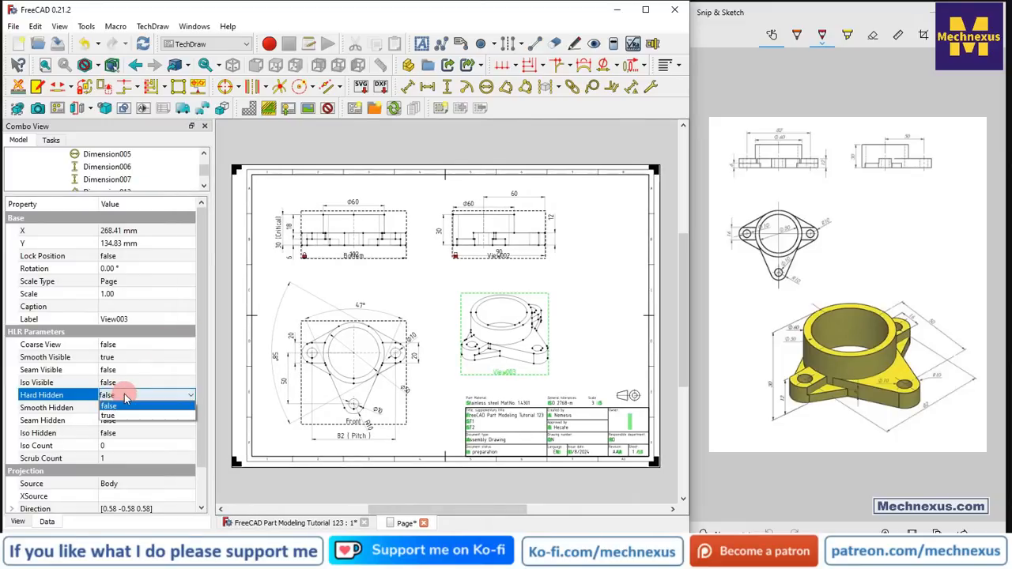
{"action": "left_click", "coordinate": [119, 416]}
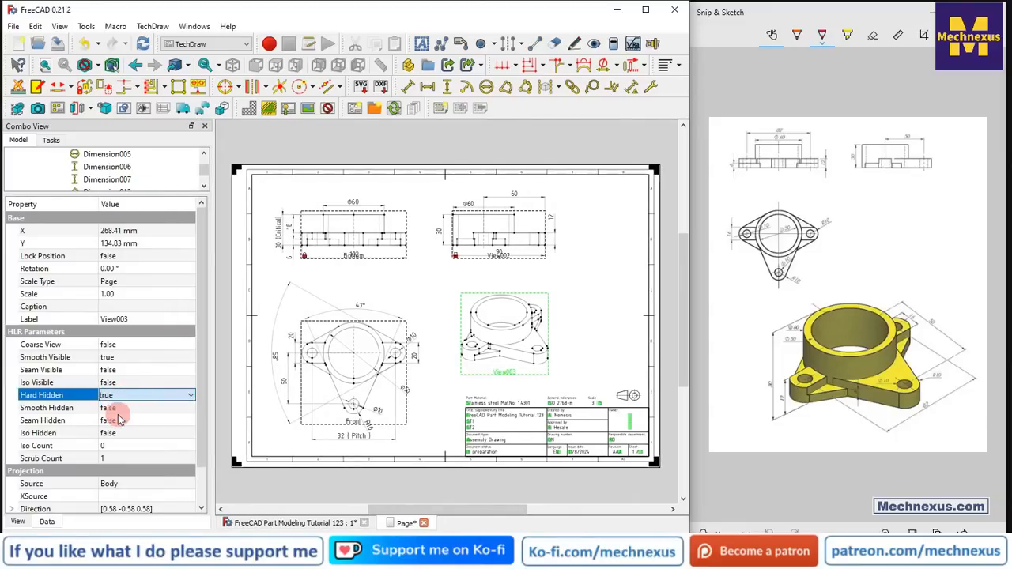
{"action": "left_click", "coordinate": [620, 335]}
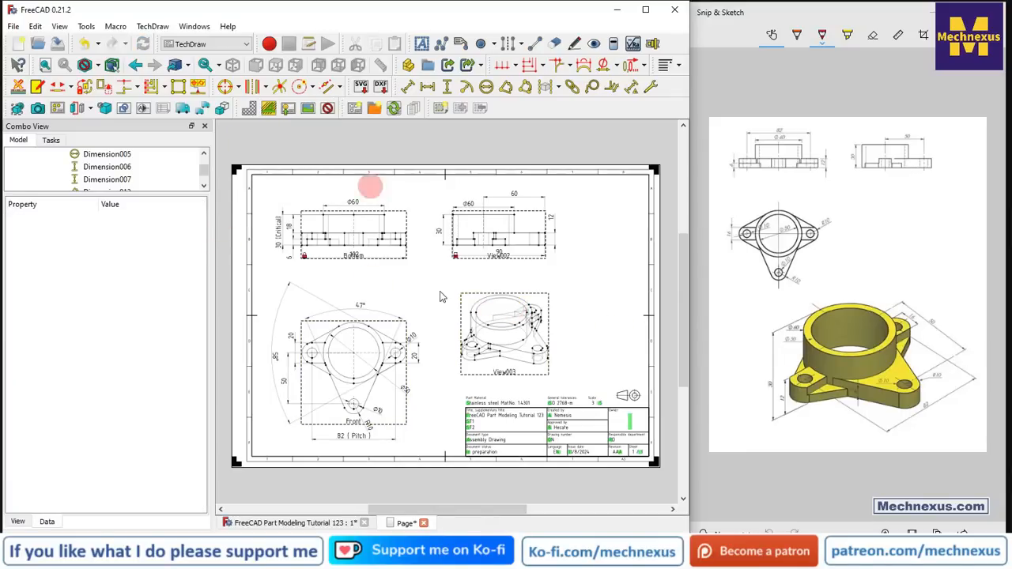
- Examine the hidden lines of the isometric view without view frames, and turn the frames back on
{"action": "scroll", "coordinate": [474, 332], "scroll_direction": "up", "scroll_amount": 4}
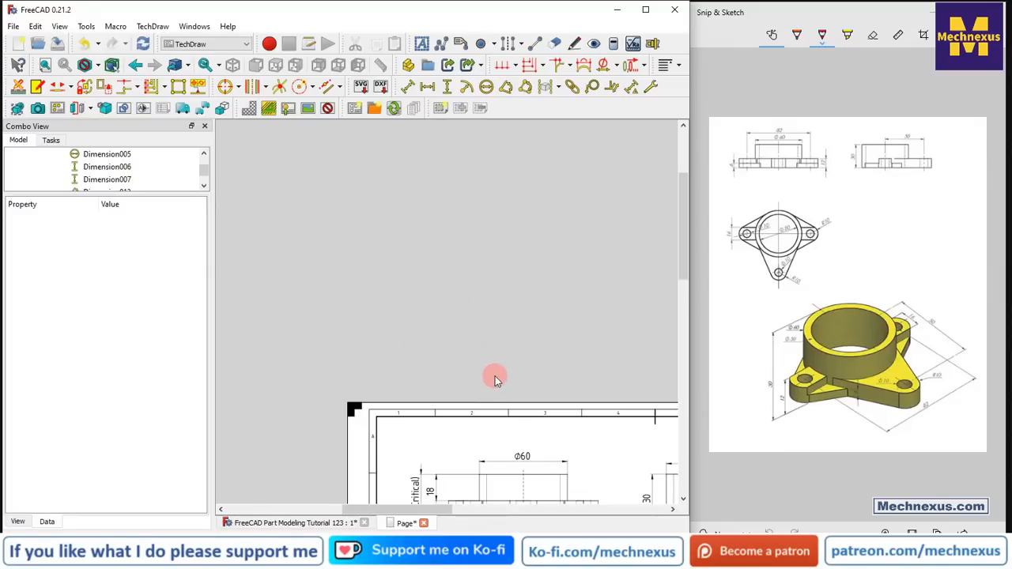
{"action": "mouse_move", "coordinate": [497, 374]}
{"action": "middle_mouse_down"}
{"action": "mouse_move", "coordinate": [416, 244]}
{"action": "mouse_move", "coordinate": [332, 143]}
{"action": "middle_mouse_up"}
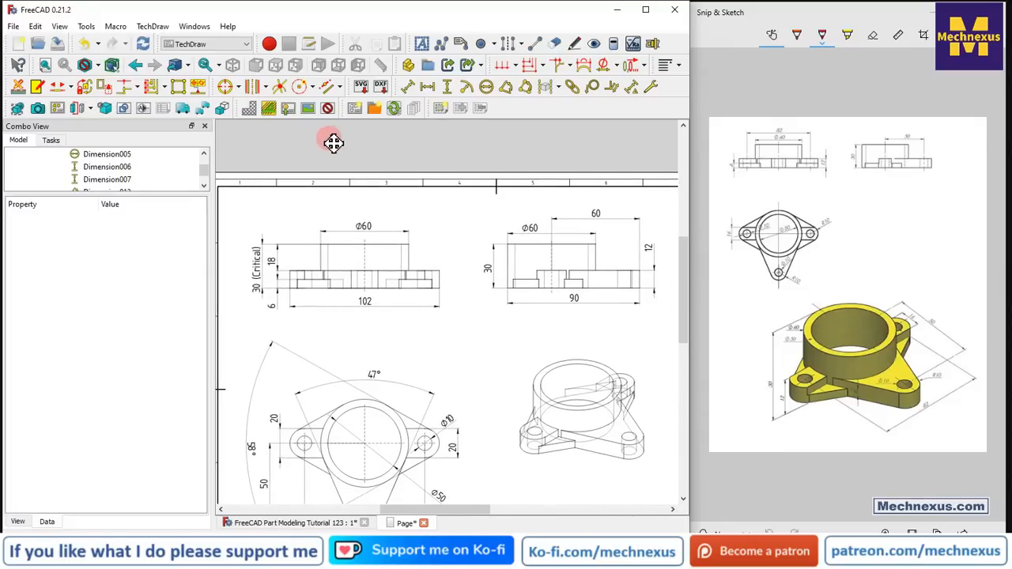
{"action": "middle_click_drag", "start_coordinate": [506, 366], "coordinate": [491, 355]}
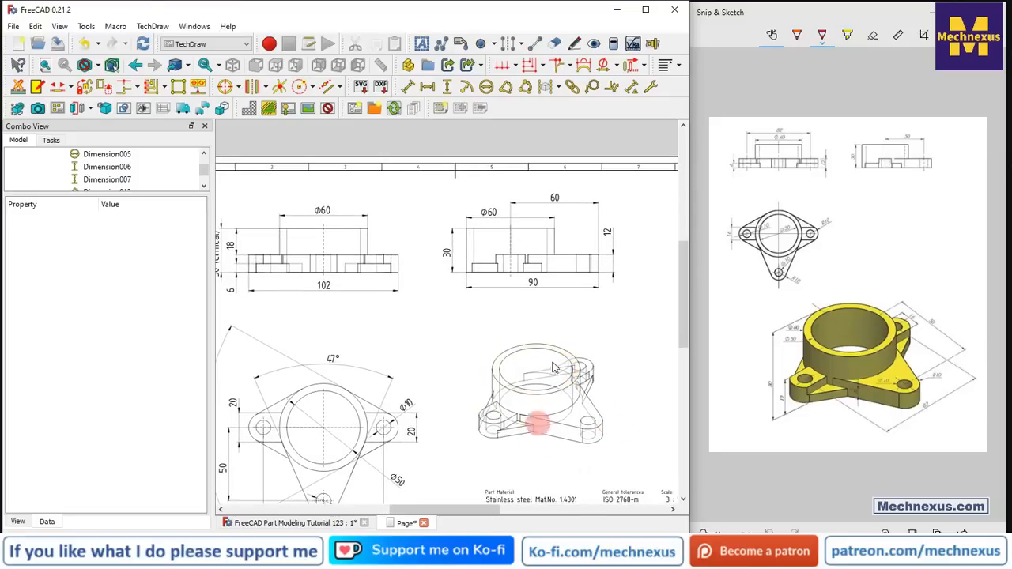
{"action": "left_click", "coordinate": [328, 109]}
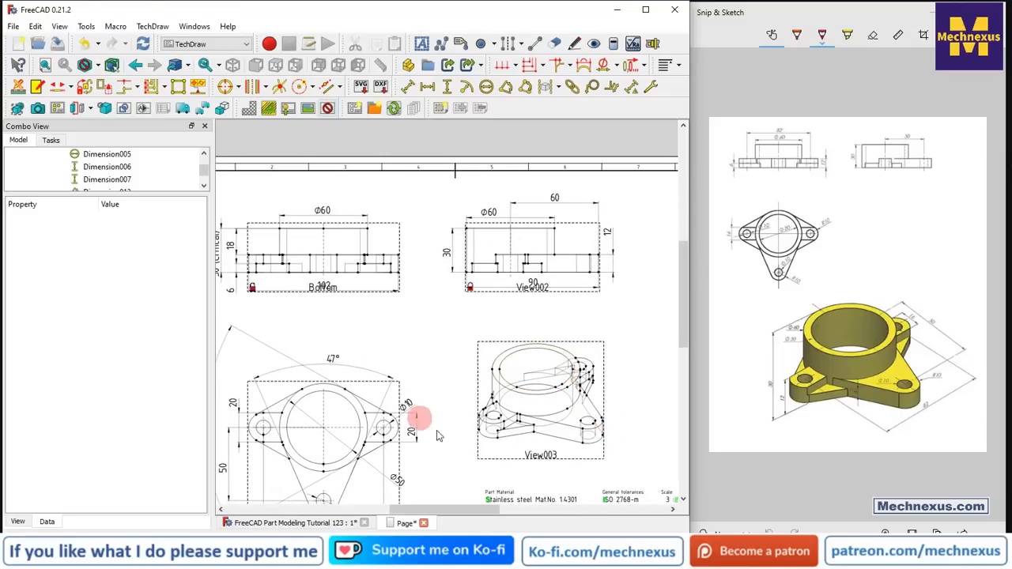
- Set Hard Hidden back to false for the isometric view View003
{"action": "left_click", "coordinate": [540, 464]}
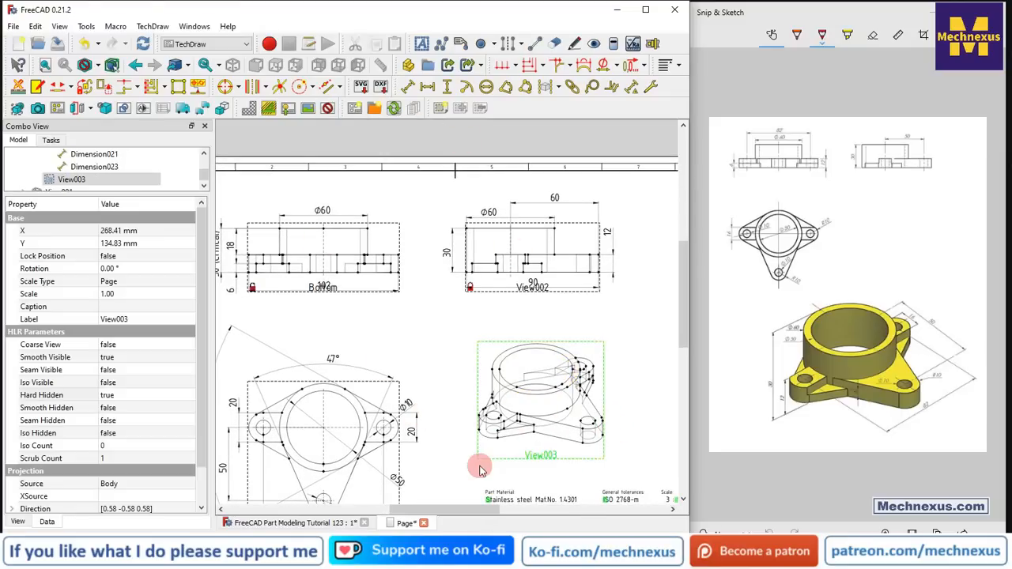
{"action": "left_click", "coordinate": [113, 395]}
{"action": "left_click", "coordinate": [113, 395]}
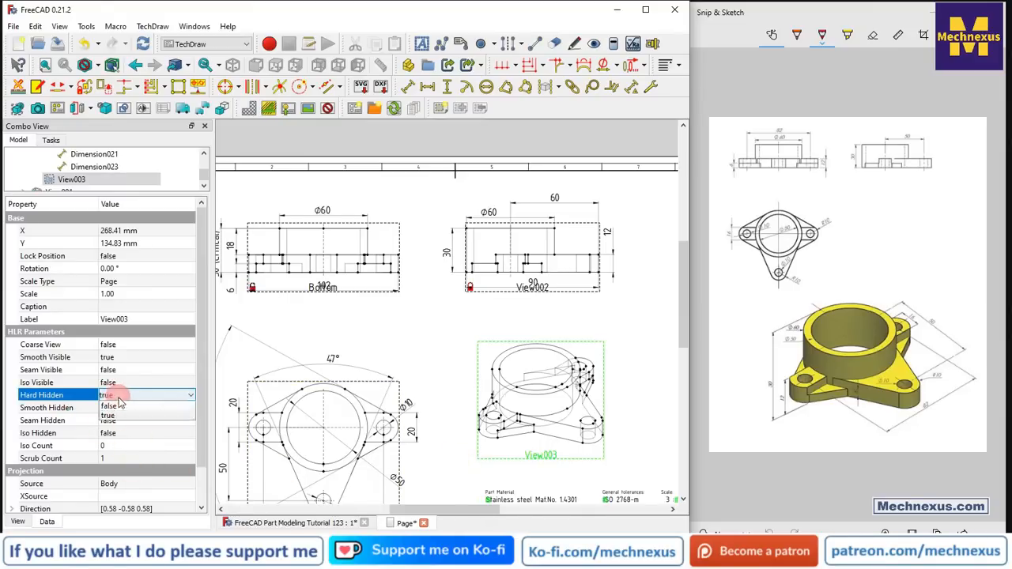
{"action": "left_click", "coordinate": [119, 408]}
{"action": "left_click", "coordinate": [421, 280]}
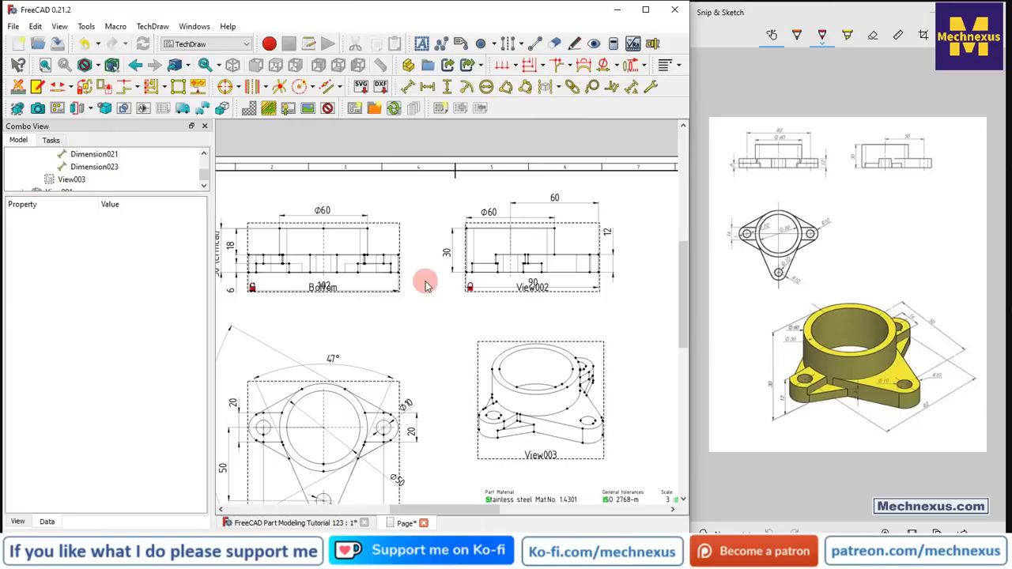
{"action": "scroll", "coordinate": [425, 285], "scroll_direction": "down", "scroll_amount": 1}
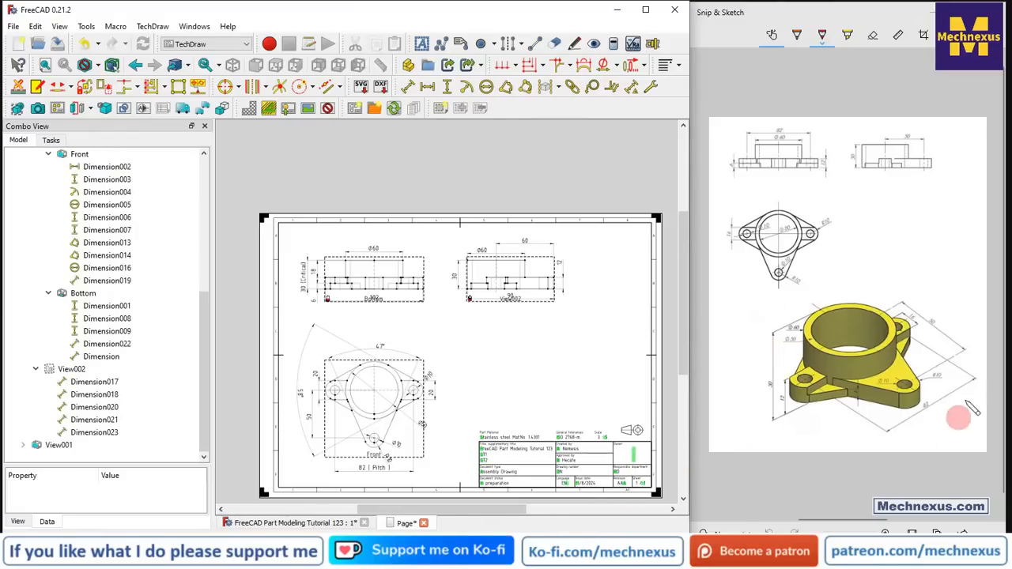
- Check the shape color of Pocket001 in its appearance settings in the 3D model, and accept yellow #ffff00
{"action": "left_click", "coordinate": [314, 523]}
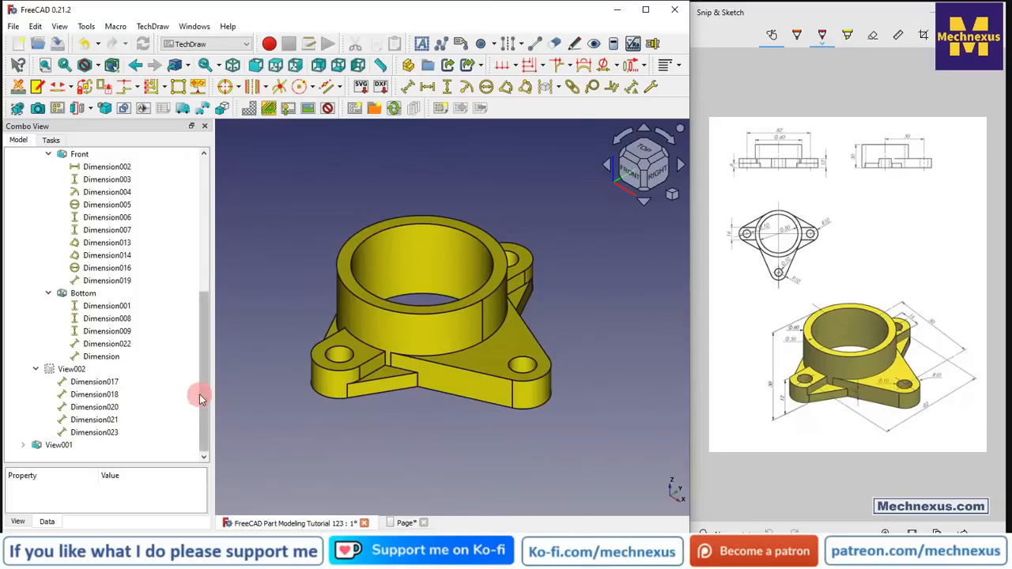
{"action": "left_click_drag", "start_coordinate": [200, 391], "coordinate": [208, 188]}
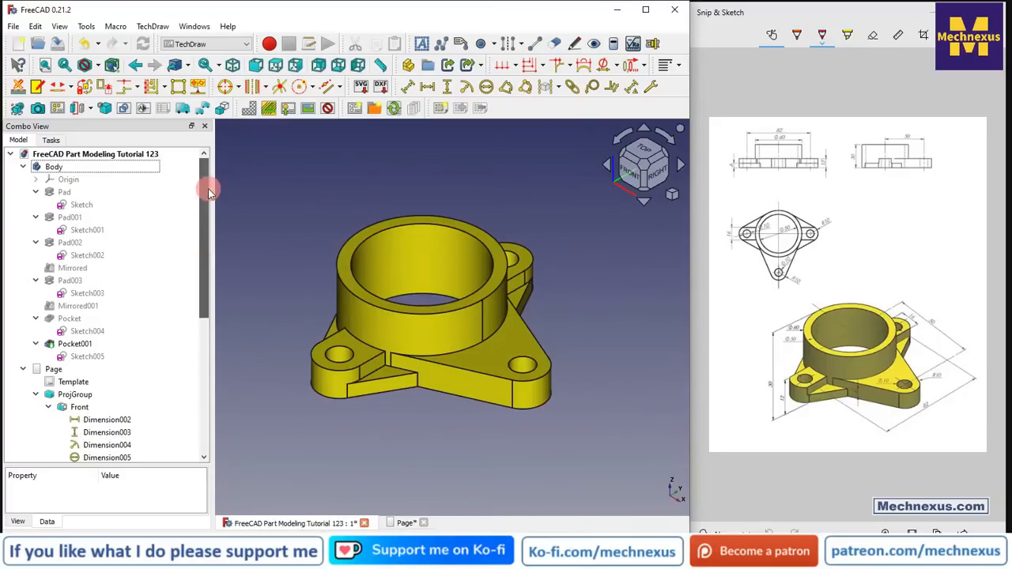
{"action": "right_click", "coordinate": [76, 351]}
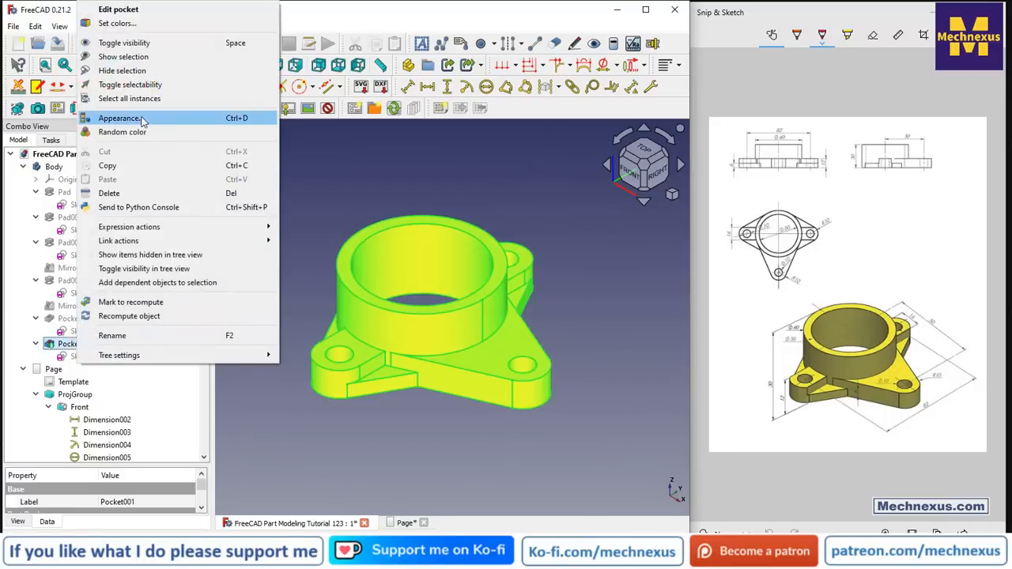
{"action": "left_click", "coordinate": [143, 118]}
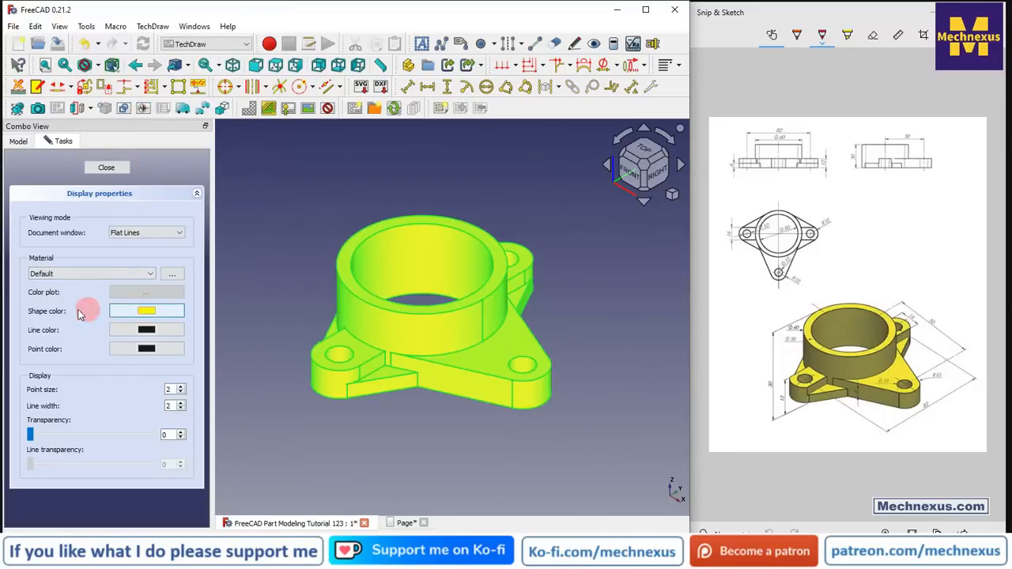
{"action": "left_click", "coordinate": [147, 310]}
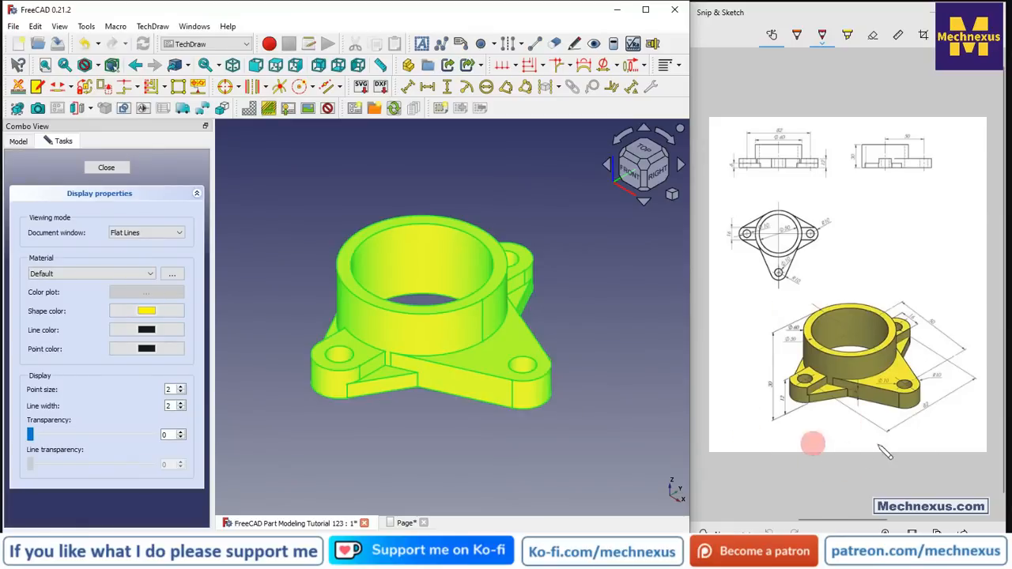
{"action": "left_click", "coordinate": [152, 313]}
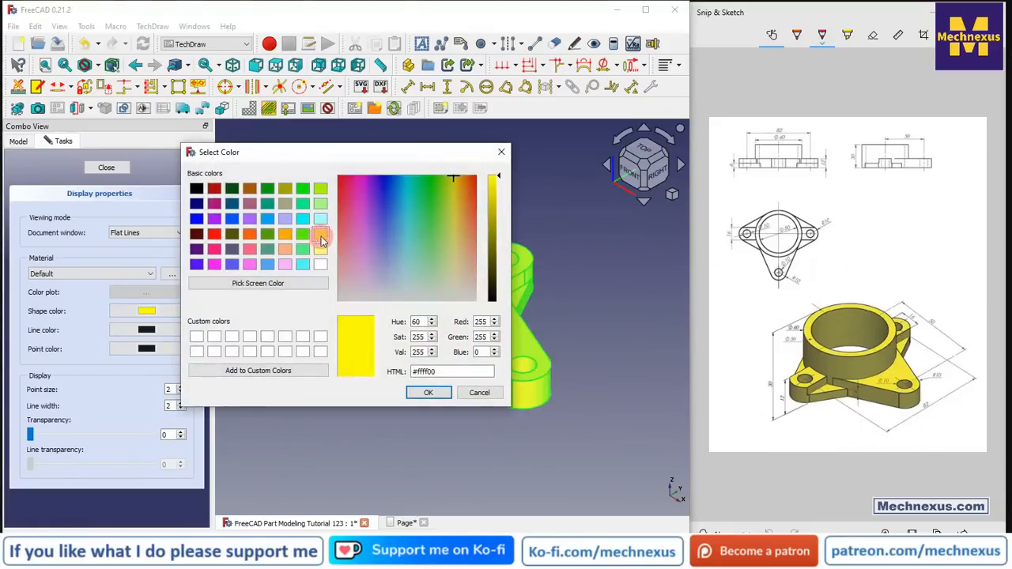
{"action": "left_click", "coordinate": [427, 392]}
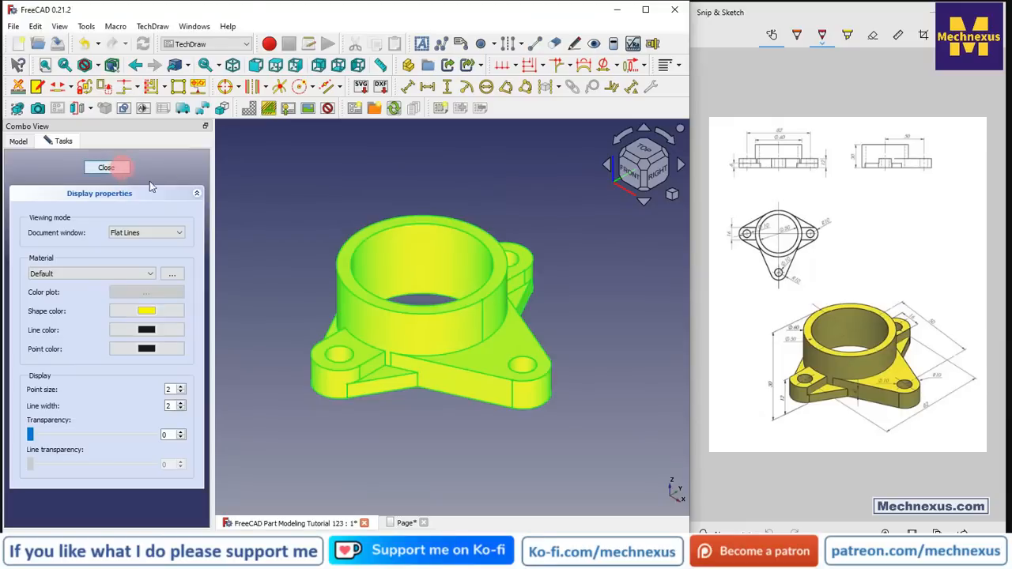
{"action": "left_click", "coordinate": [289, 174]}
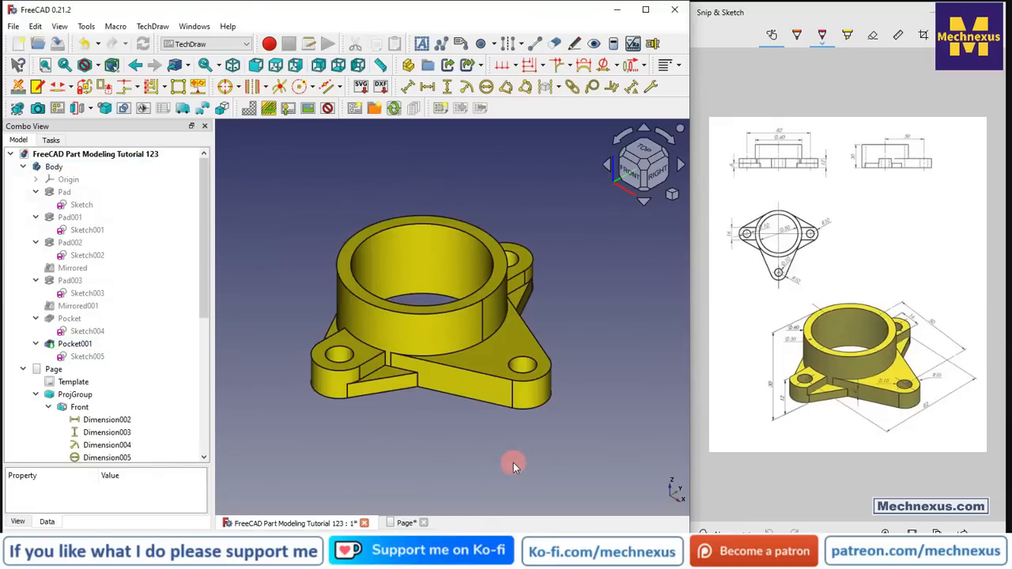
- Fit the whole part in the 3D view and insert it into the drawing as an uncropped ActiveView image with No Background
{"action": "left_click", "coordinate": [403, 525]}
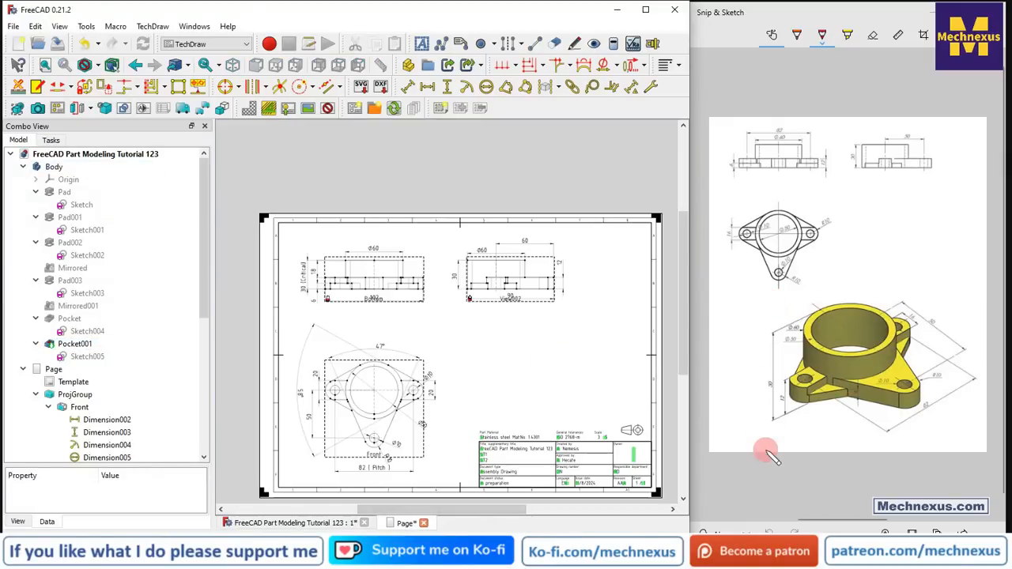
{"action": "left_click", "coordinate": [312, 523]}
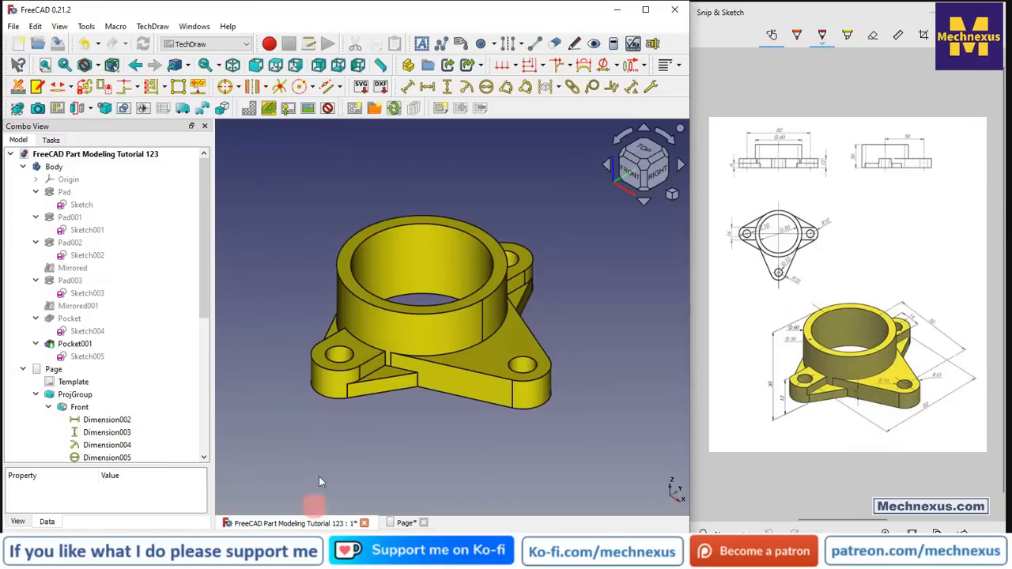
{"action": "left_click", "coordinate": [671, 194]}
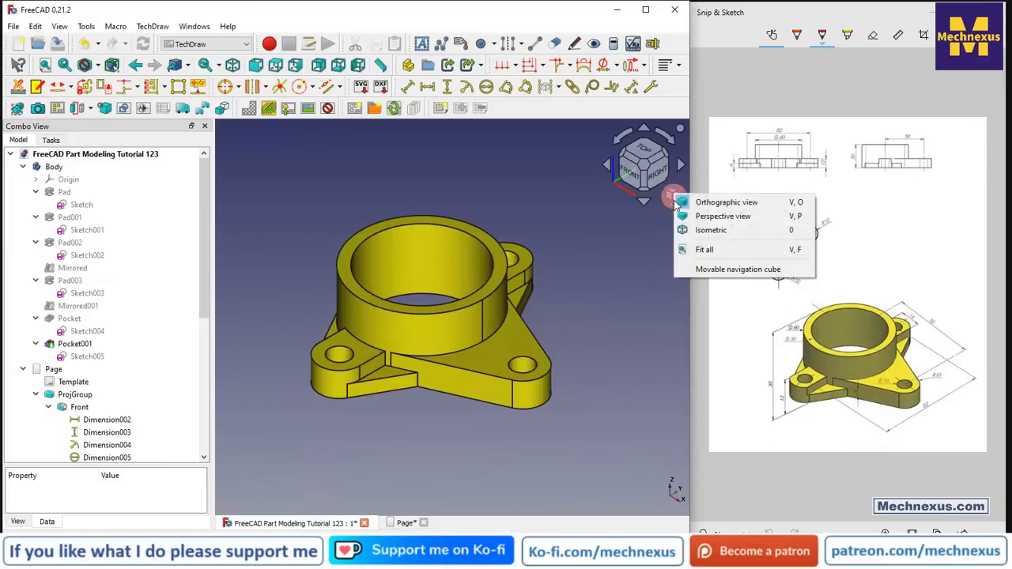
{"action": "left_click", "coordinate": [702, 250]}
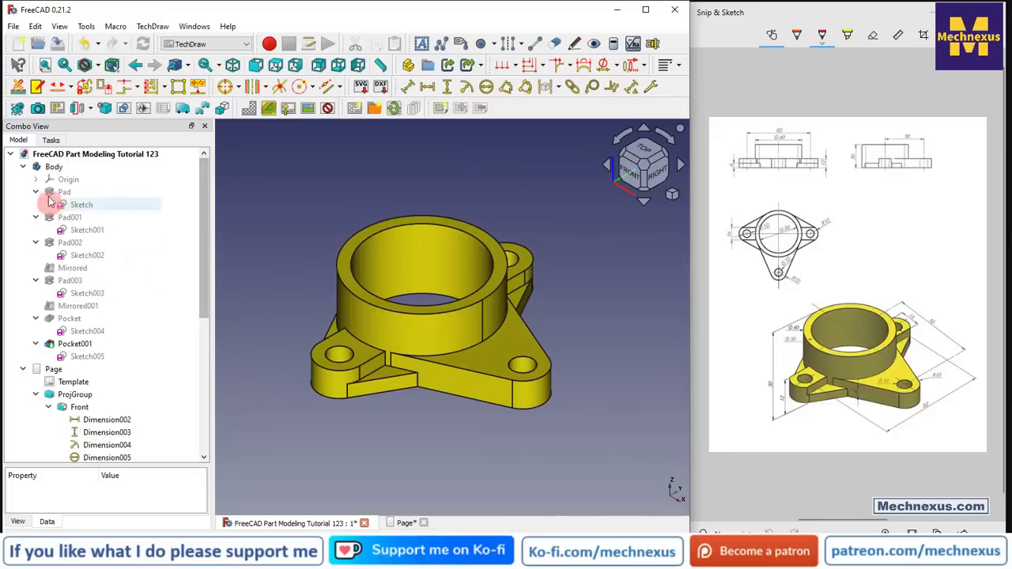
{"action": "left_click", "coordinate": [40, 111]}
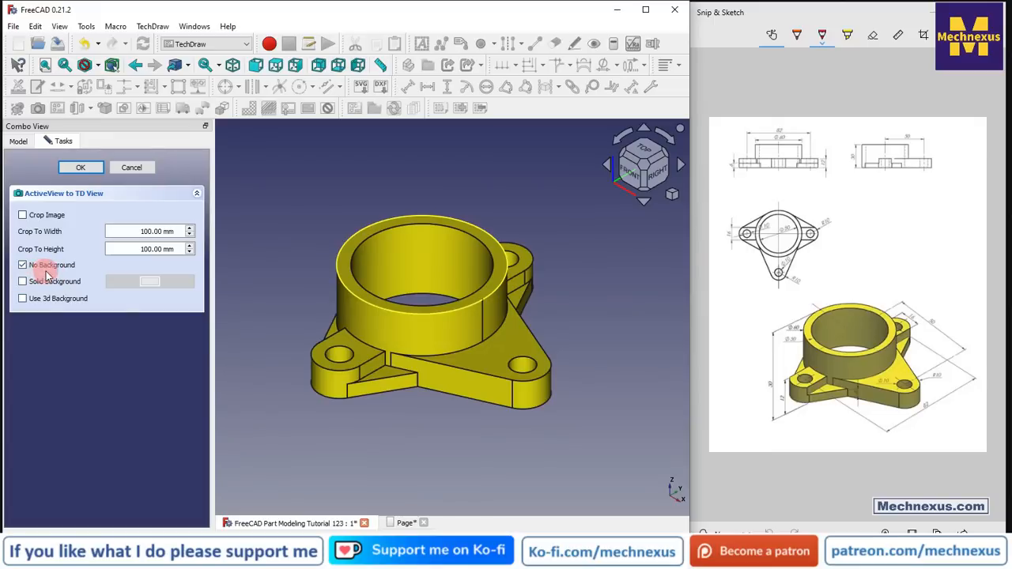
{"action": "left_click", "coordinate": [403, 524]}
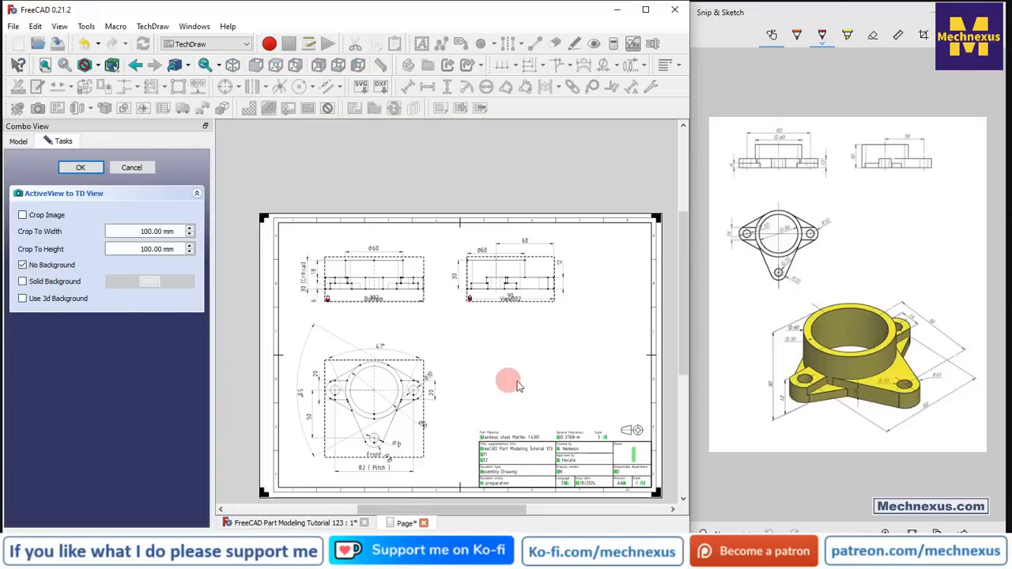
{"action": "left_click", "coordinate": [316, 523]}
{"action": "left_click", "coordinate": [83, 168]}
- Move the ActiveView image on the drawing page into the empty area above the title block
{"action": "left_click", "coordinate": [399, 524]}
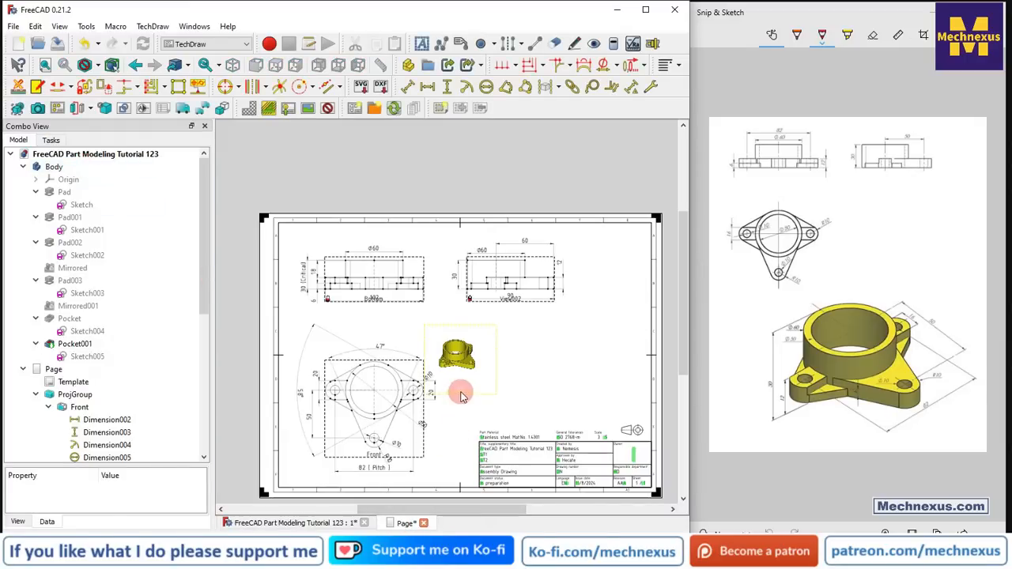
{"action": "mouse_move", "coordinate": [463, 396]}
{"action": "left_mouse_down"}
{"action": "mouse_move", "coordinate": [500, 389]}
{"action": "mouse_move", "coordinate": [574, 416]}
{"action": "left_mouse_up"}
{"action": "left_click", "coordinate": [612, 383]}
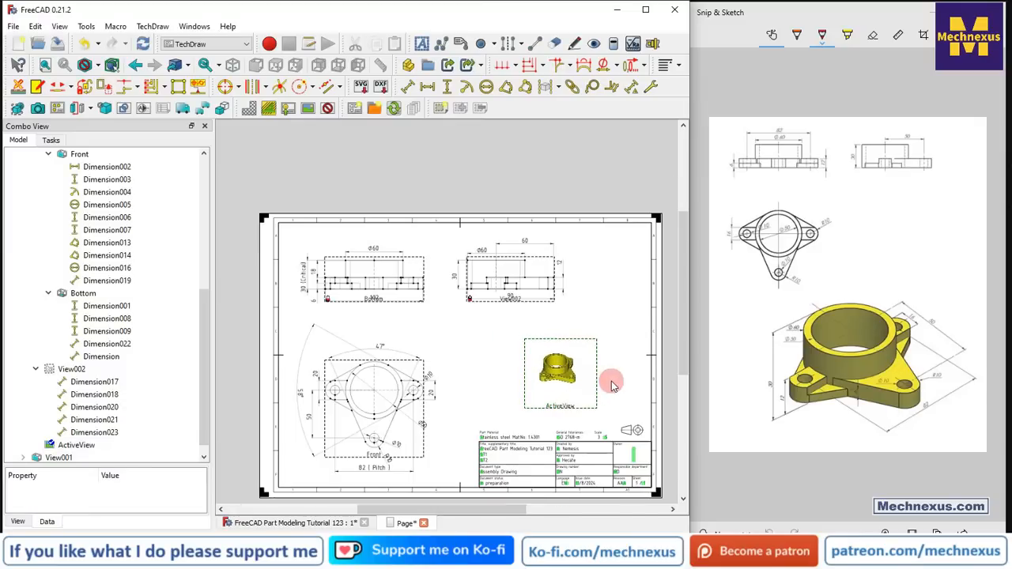
- Set the scale of the ActiveView image to 2.50
{"action": "scroll", "coordinate": [611, 381], "scroll_direction": "up", "scroll_amount": 2}
{"action": "left_click_drag", "start_coordinate": [206, 389], "coordinate": [204, 419]}
{"action": "left_click", "coordinate": [77, 433]}
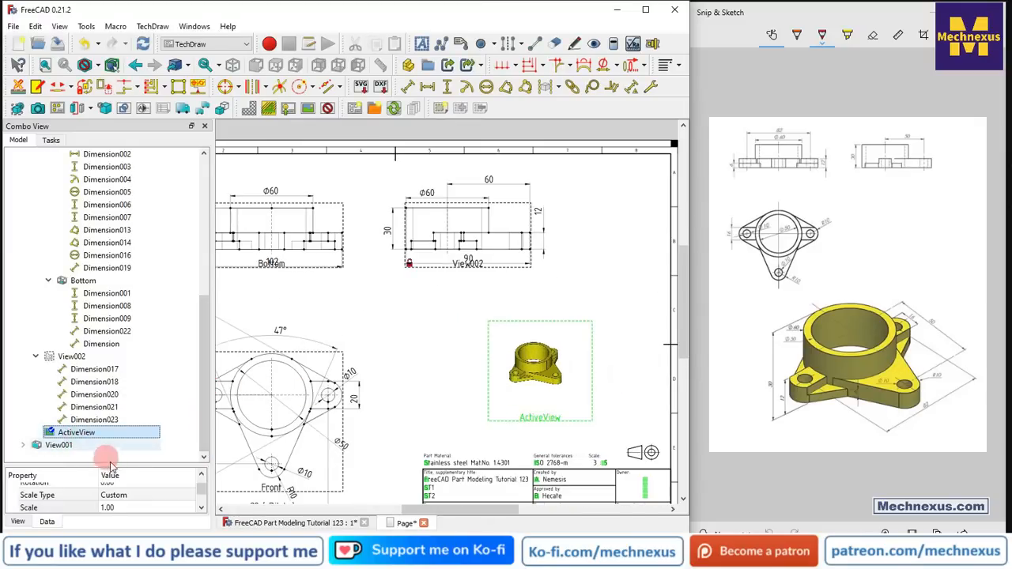
{"action": "left_click_drag", "start_coordinate": [113, 463], "coordinate": [134, 230]}
{"action": "double_click", "coordinate": [146, 332]}
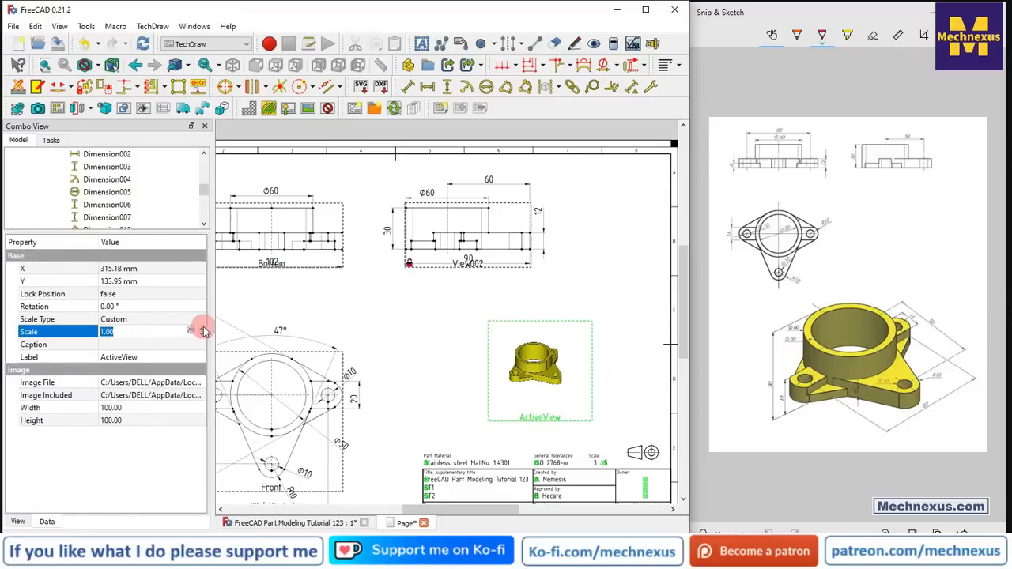
{"action": "left_click", "coordinate": [202, 329]}
{"action": "left_click", "coordinate": [202, 329]}
{"action": "left_click", "coordinate": [202, 329]}
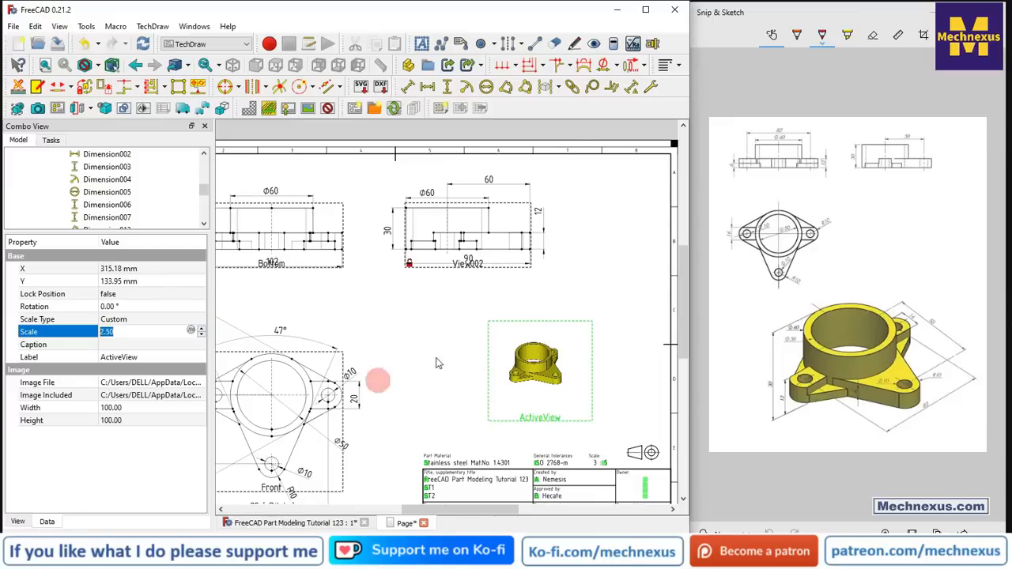
{"action": "key", "text": "Return"}
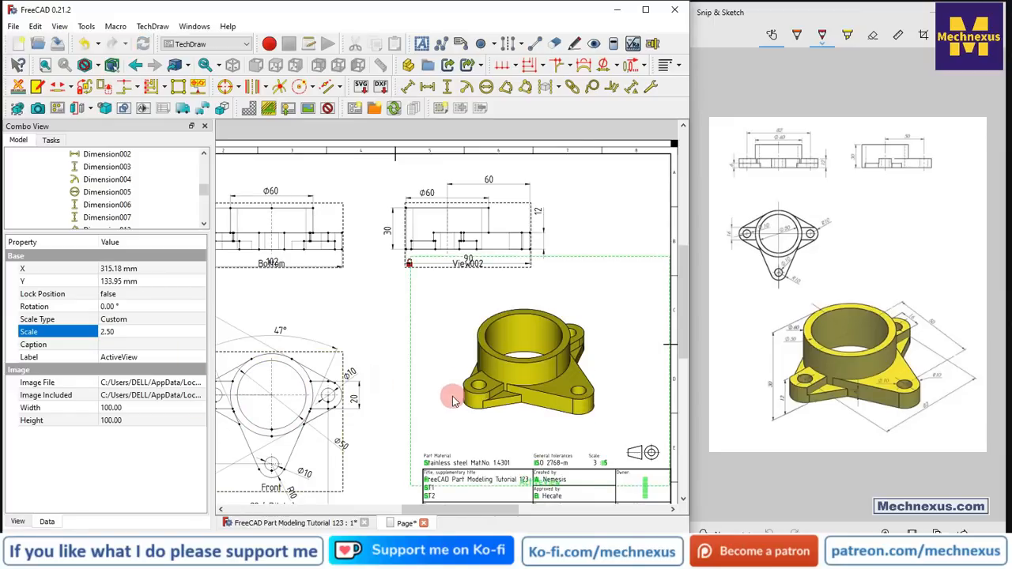
{"action": "scroll", "coordinate": [555, 377], "scroll_direction": "down", "scroll_amount": 2}
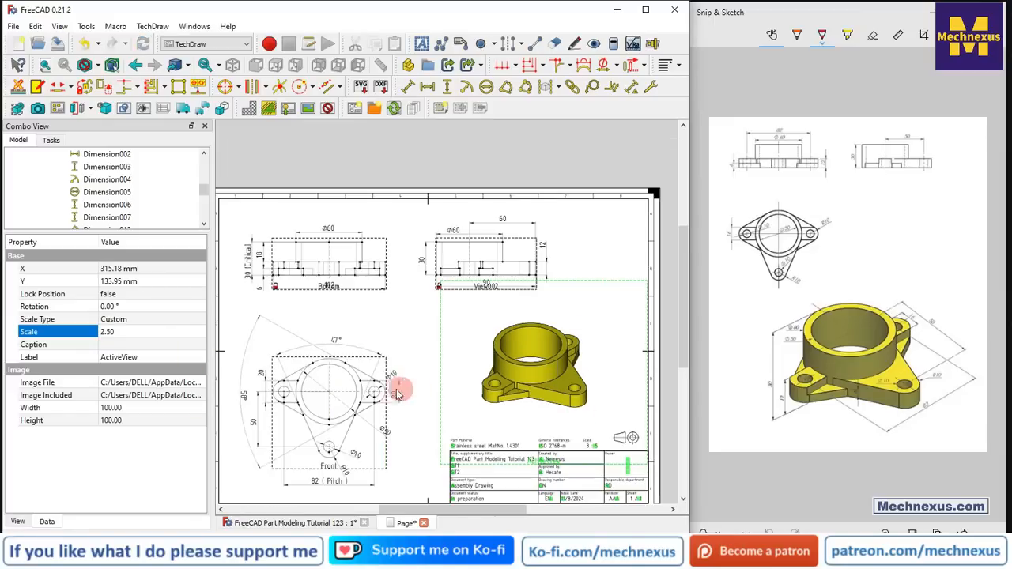
{"action": "left_click", "coordinate": [420, 315]}
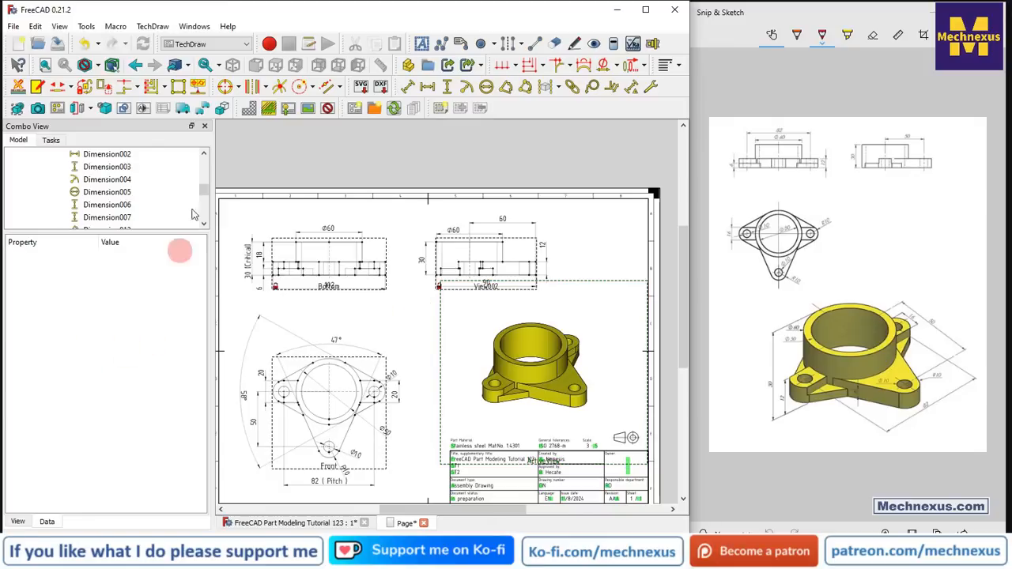
- Turn off the view frames on the drawing page and check the finished sheet against the reference drawing
{"action": "left_click", "coordinate": [328, 109]}
{"action": "scroll", "coordinate": [394, 233], "scroll_direction": "down", "scroll_amount": 1}
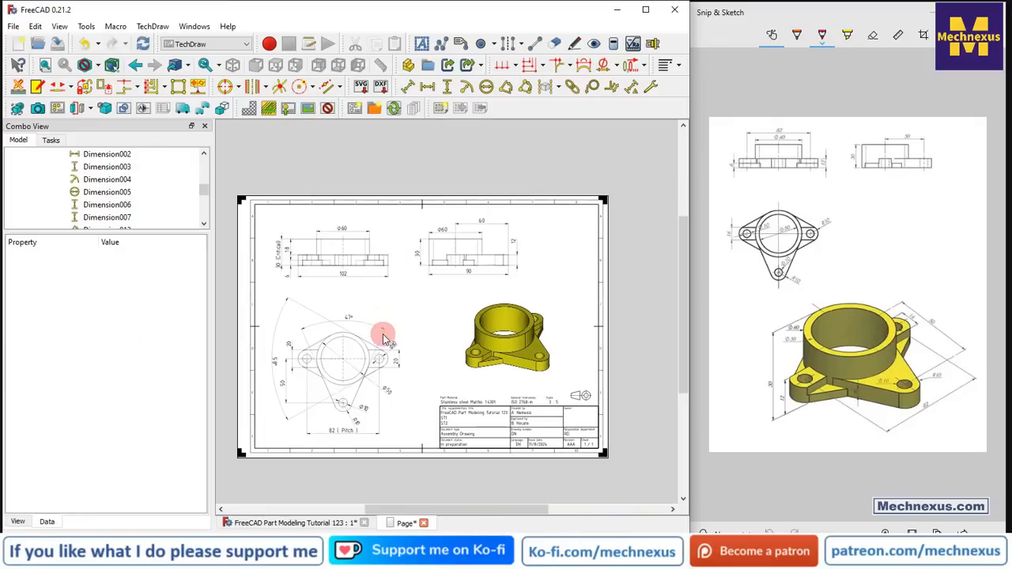
{"action": "scroll", "coordinate": [383, 339], "scroll_direction": "up", "scroll_amount": 1}
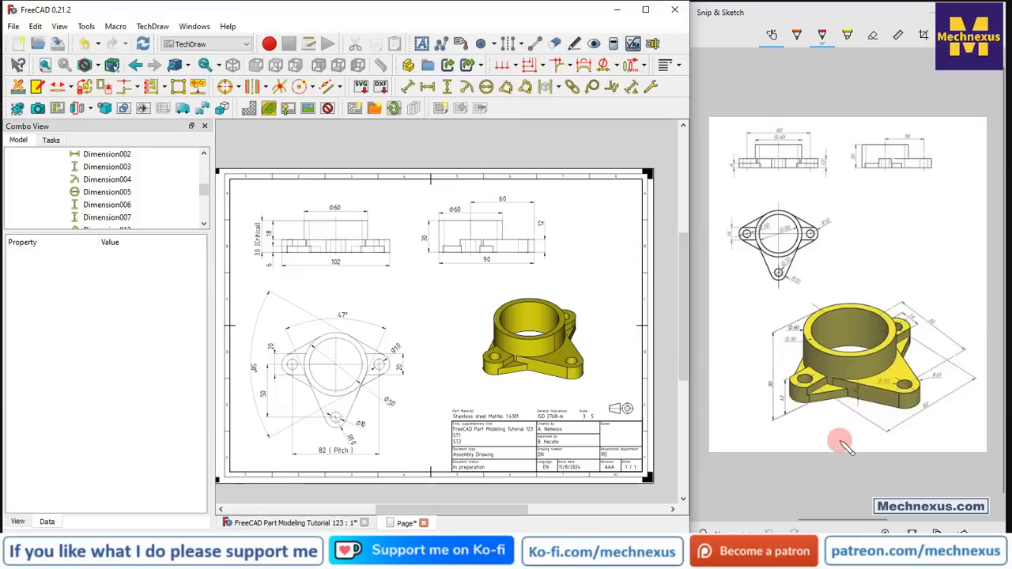